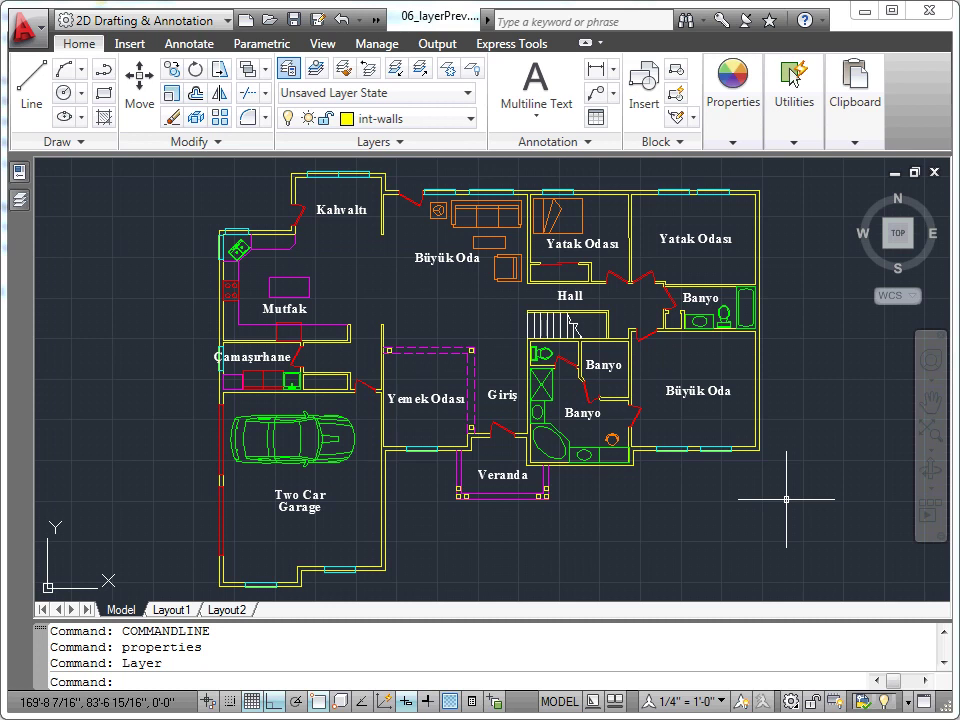
# - In Layer Properties, select int-walls, the dashed interior-walls layer and doors, then open their colour choice
pyautogui.click(292, 74)
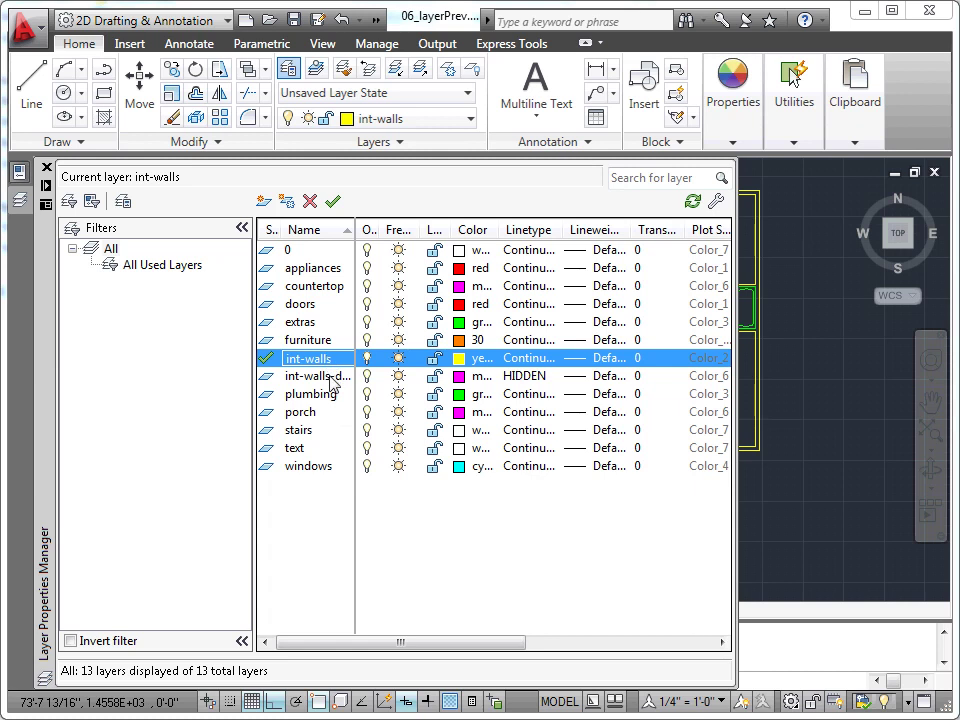
pyautogui.keyDown('ctrl'); pyautogui.click(330, 385); pyautogui.keyUp('ctrl')
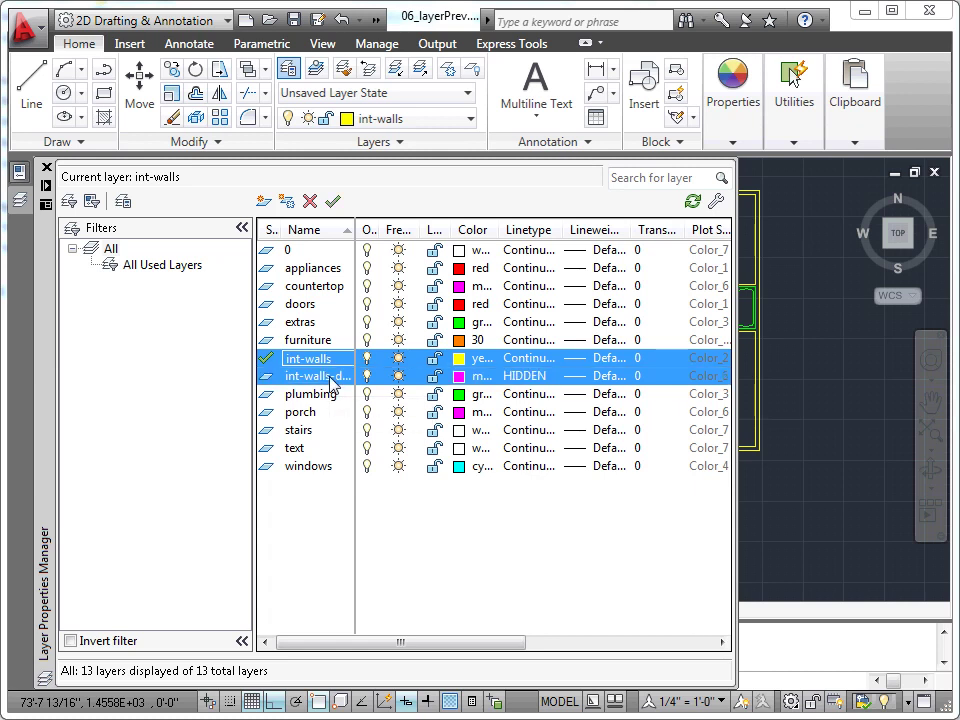
pyautogui.keyDown('ctrl'); pyautogui.click(304, 310); pyautogui.keyUp('ctrl')
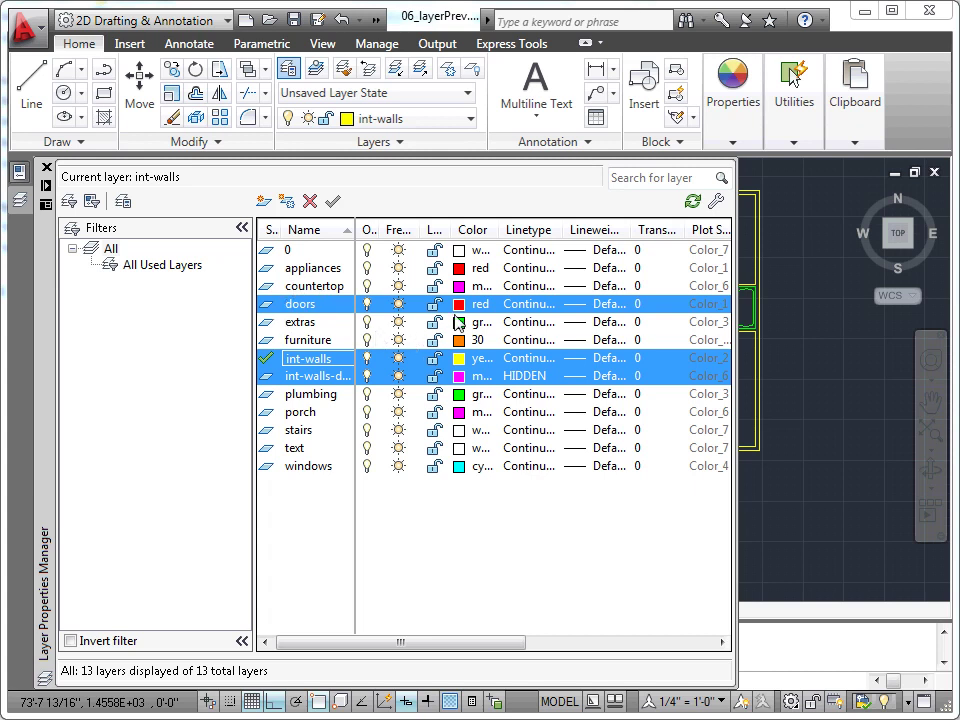
pyautogui.click(460, 304)
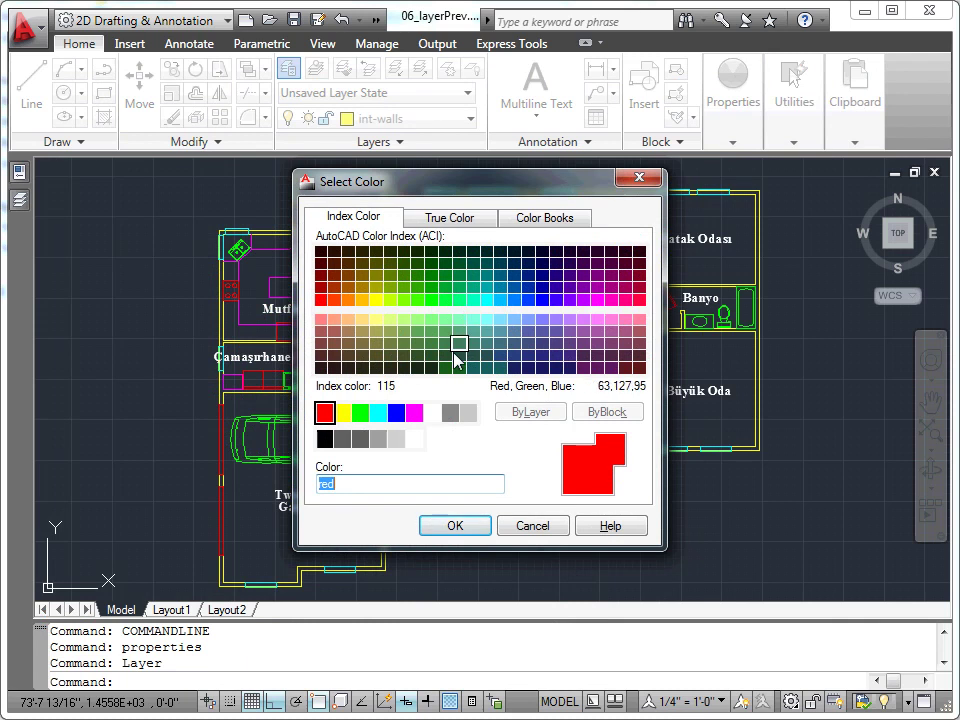
# - Set the doors and both interior-wall layers to white (colour 7)
pyautogui.click(432, 413)
pyautogui.click(455, 525)
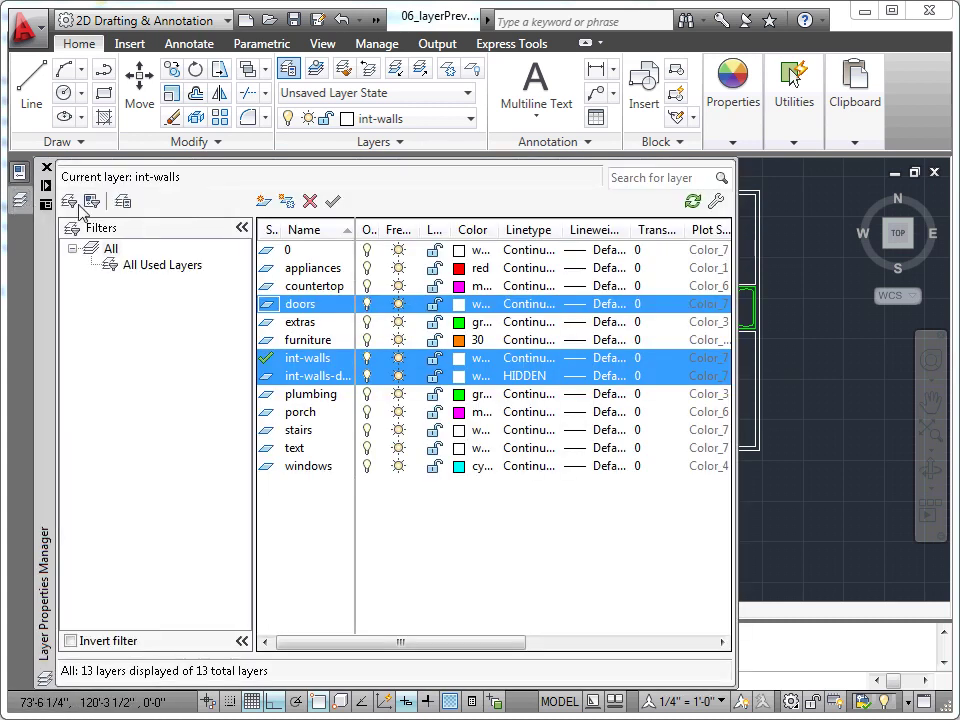
# - Invert the layer selection and turn off all layers except doors and the interior walls
pyautogui.rightClick(327, 313)
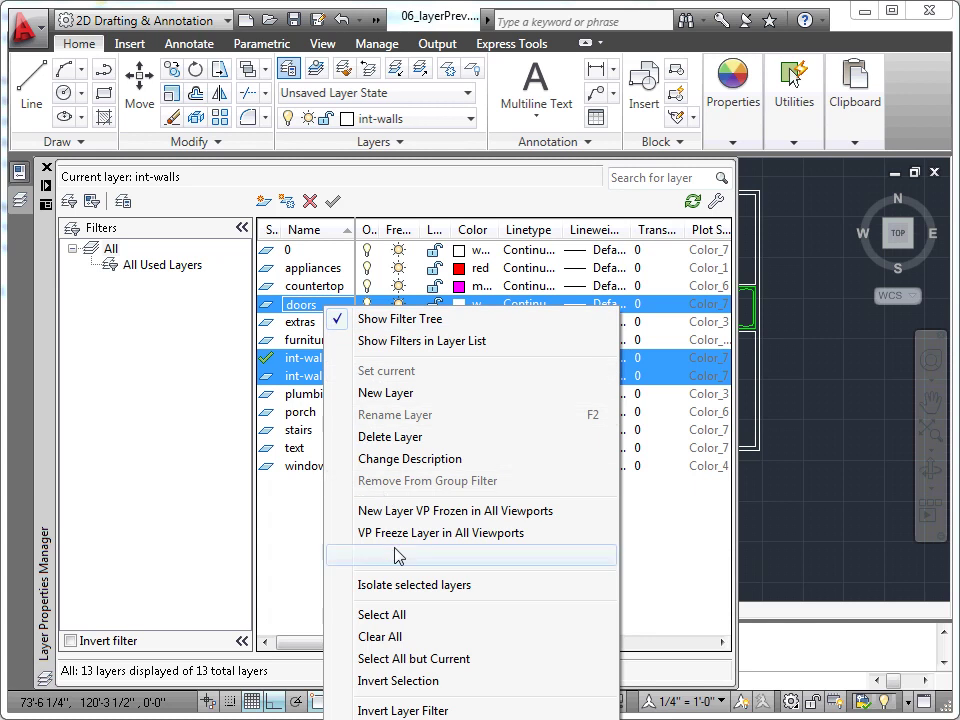
pyautogui.click(397, 681)
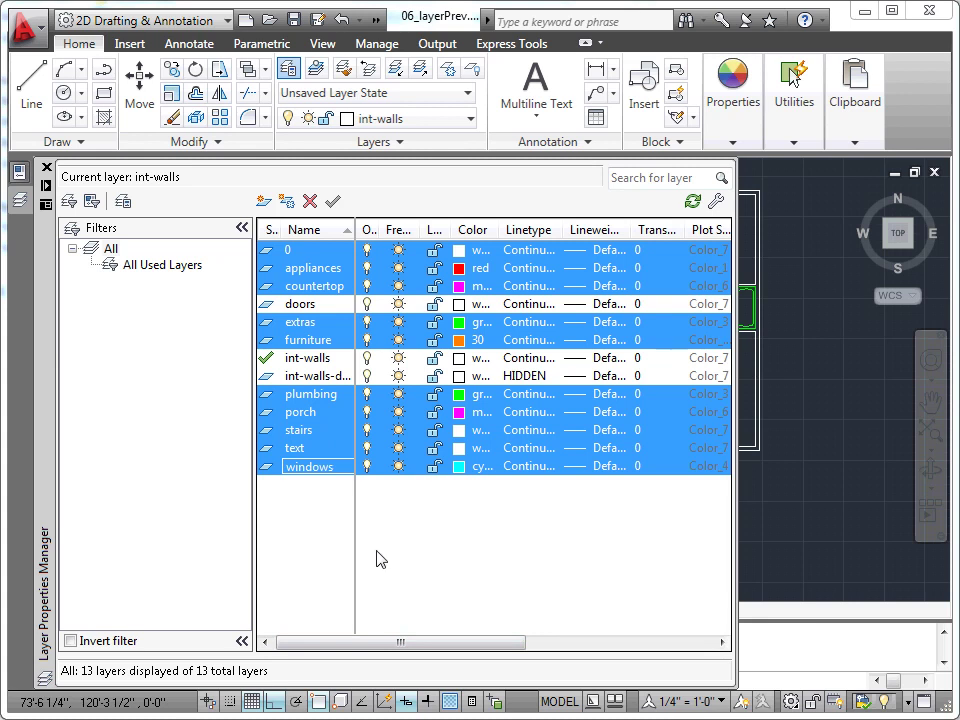
pyautogui.click(368, 449)
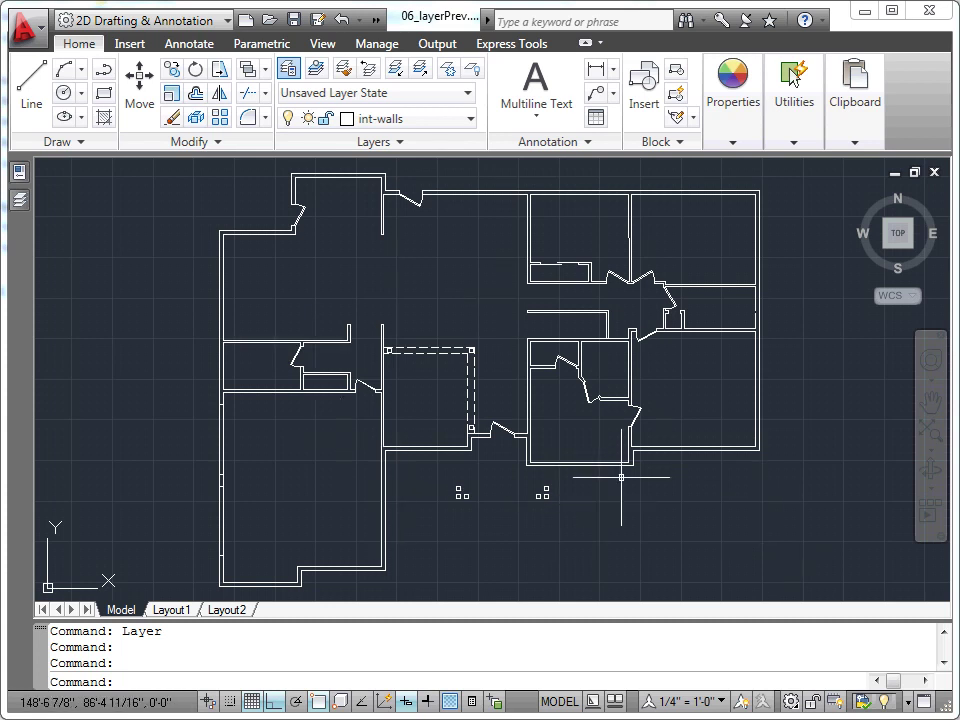
# - Zoom into the right-hand interior wall and erase its short upper segment
pyautogui.scroll(2, 742, 319)
pyautogui.scroll(4, 746, 318)
pyautogui.moveTo(740, 322); pyautogui.dragTo(511, 355, button='middle')
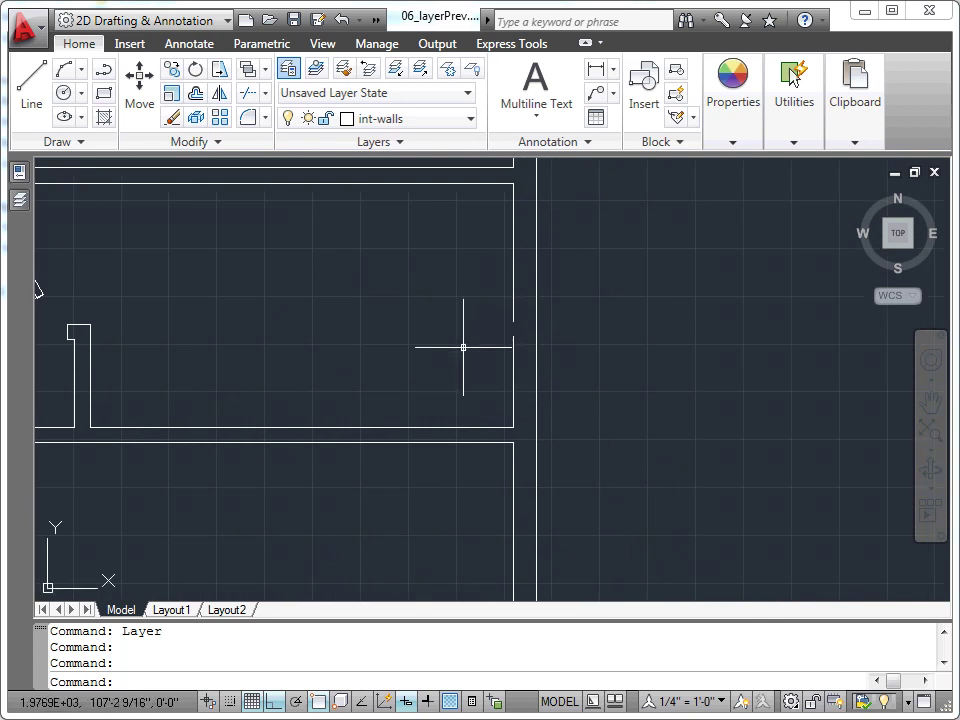
pyautogui.click(172, 118)
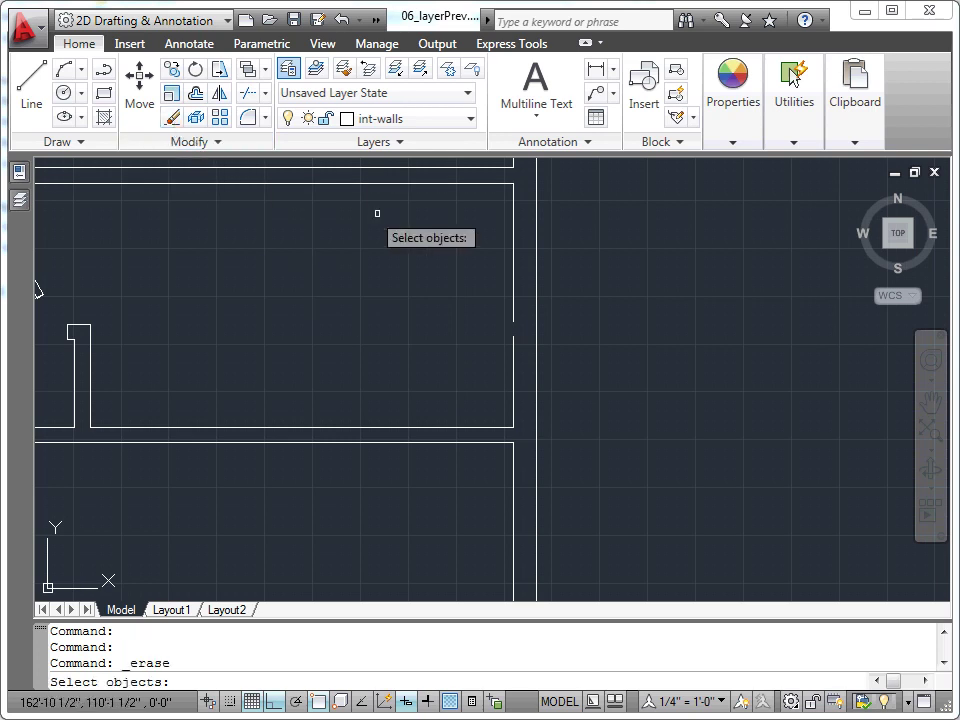
pyautogui.click(512, 242)
pyautogui.press('Return')
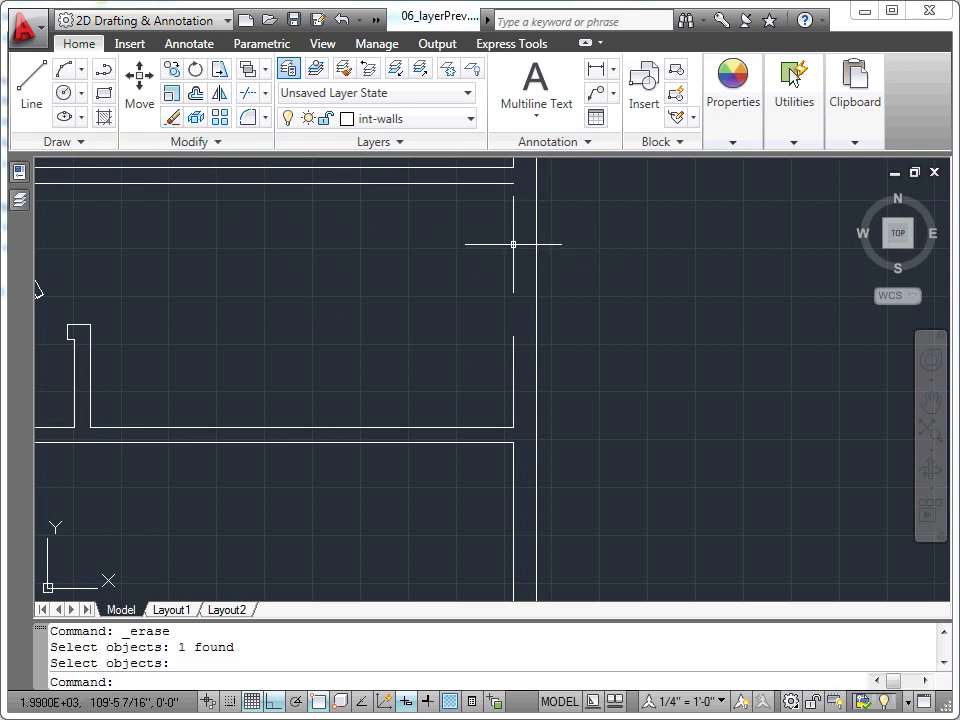
# - Grip-stretch the lower wall segment's top end up to the top wall
pyautogui.click(513, 367)
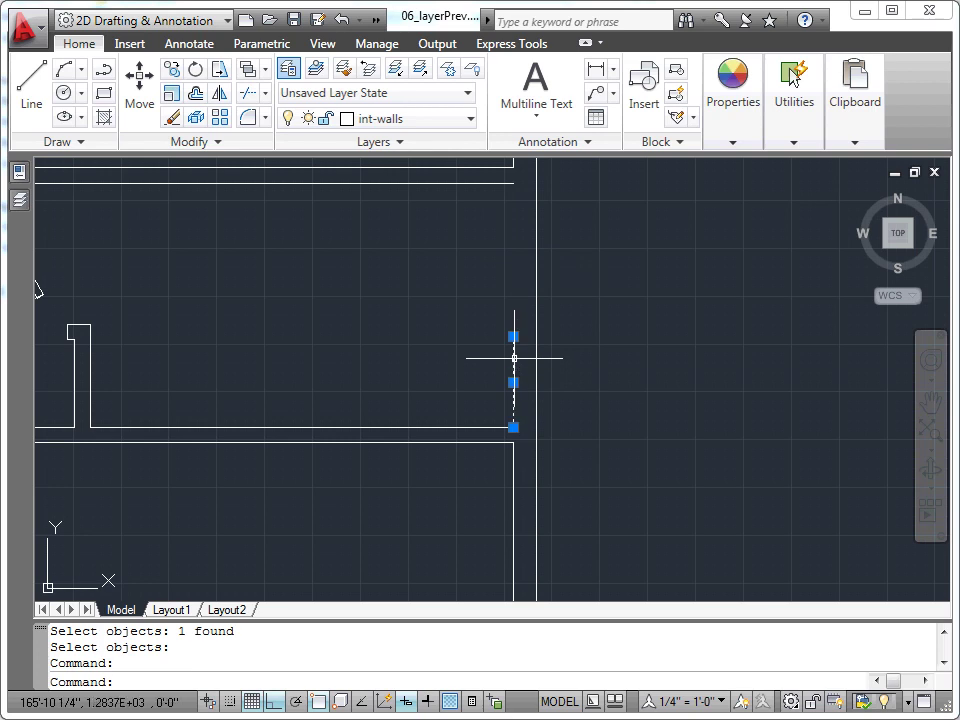
pyautogui.click(513, 337)
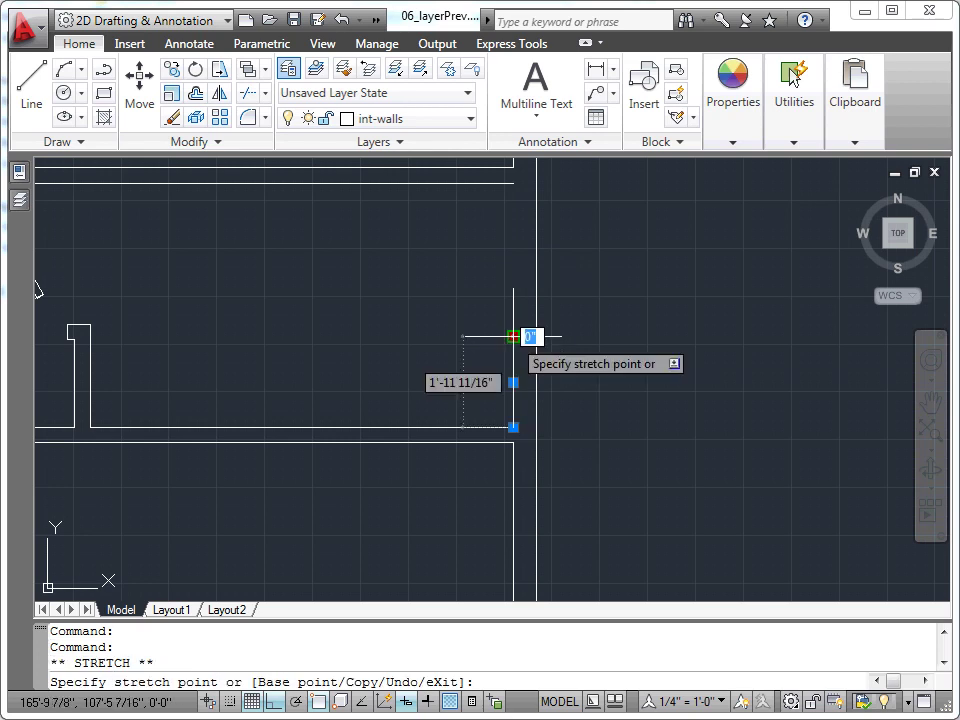
pyautogui.click(513, 183)
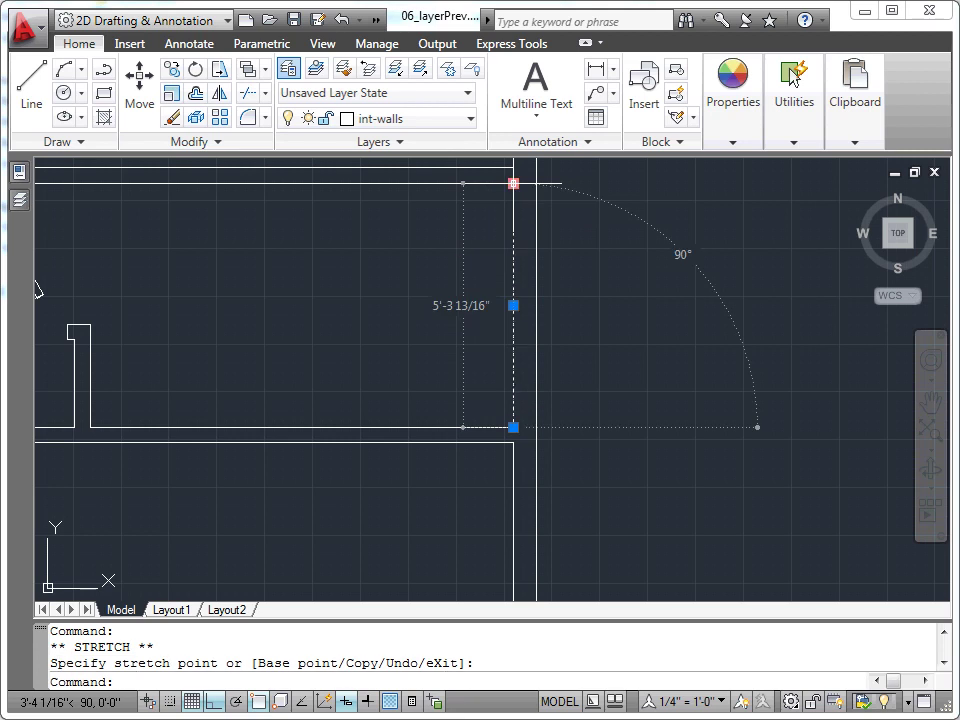
pyautogui.press('Escape')
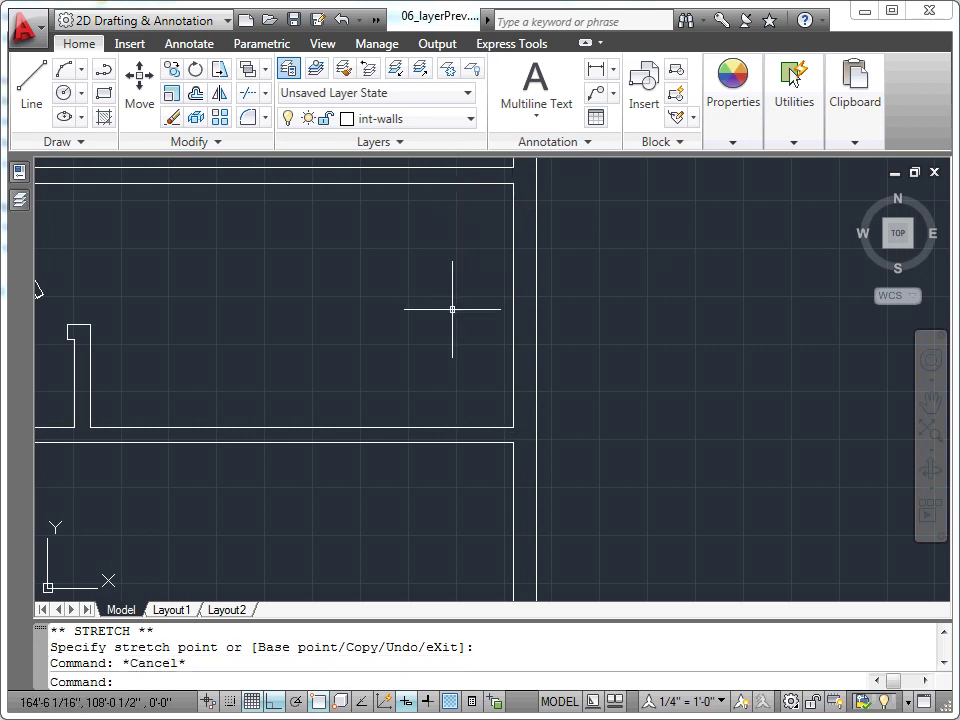
# - Zoom out, recentre the plan, and zoom into the door opening between the interior walls
pyautogui.scroll(-3, 452, 311)
pyautogui.scroll(-3, 439, 321)
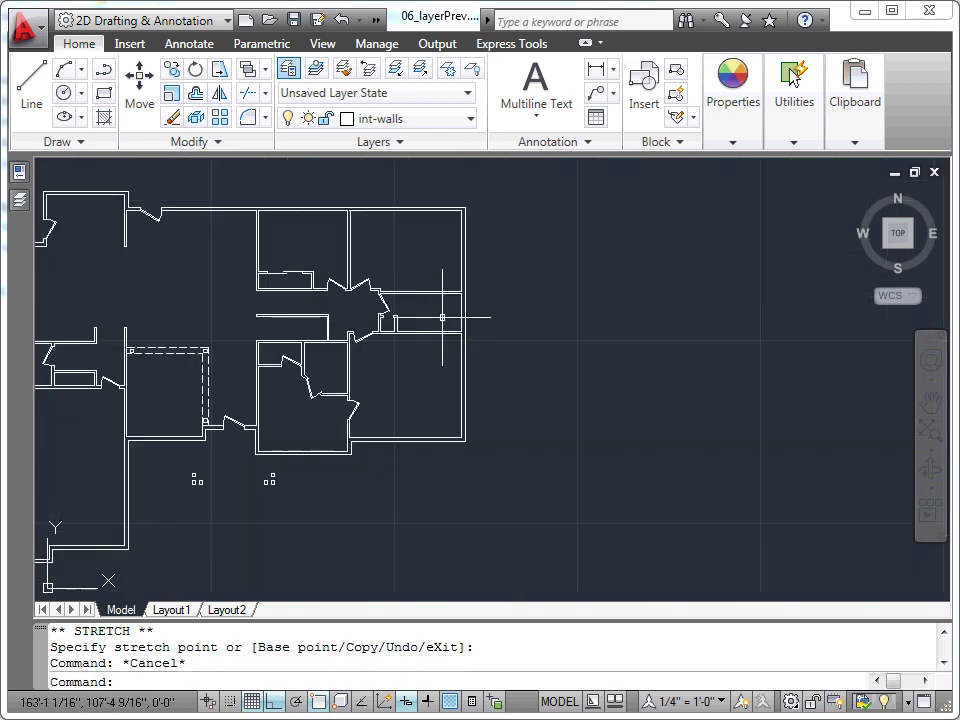
pyautogui.moveTo(413, 377); pyautogui.dragTo(636, 373, button='middle')
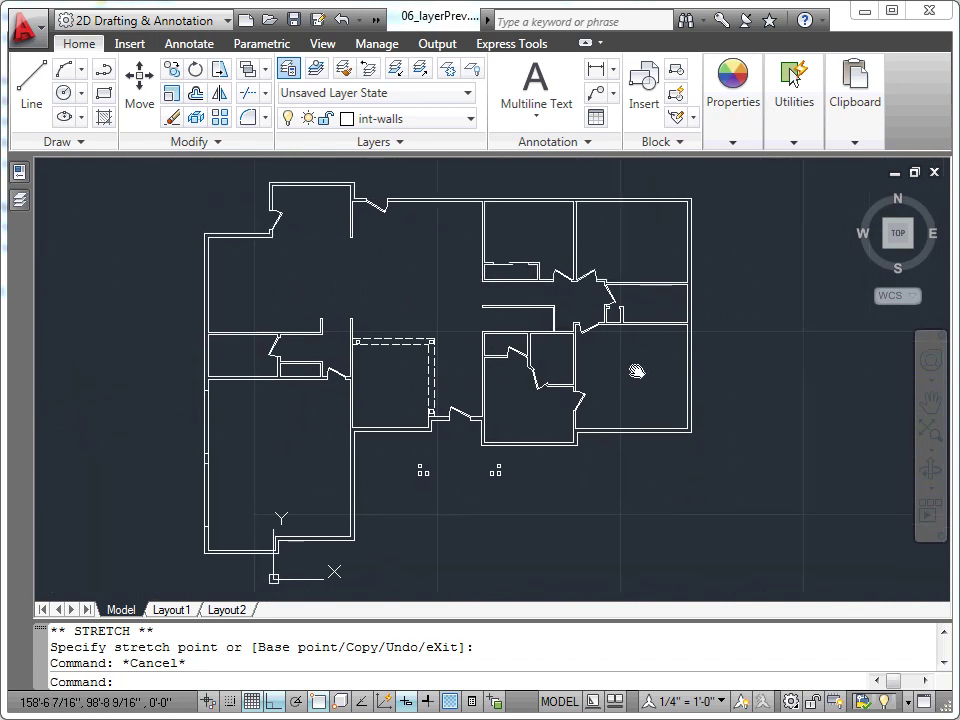
pyautogui.scroll(2, 458, 421)
pyautogui.scroll(1, 458, 421)
pyautogui.scroll(1, 458, 421)
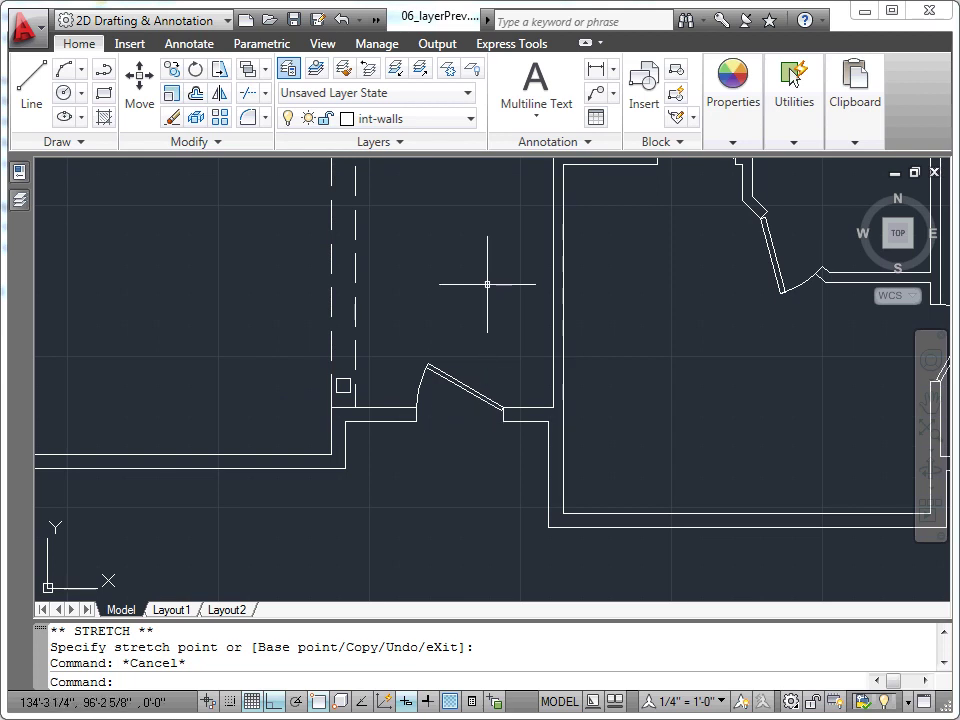
# - Stretch the door and its adjoining wall ends upward by 2 from the wall endpoint
pyautogui.click(222, 76)
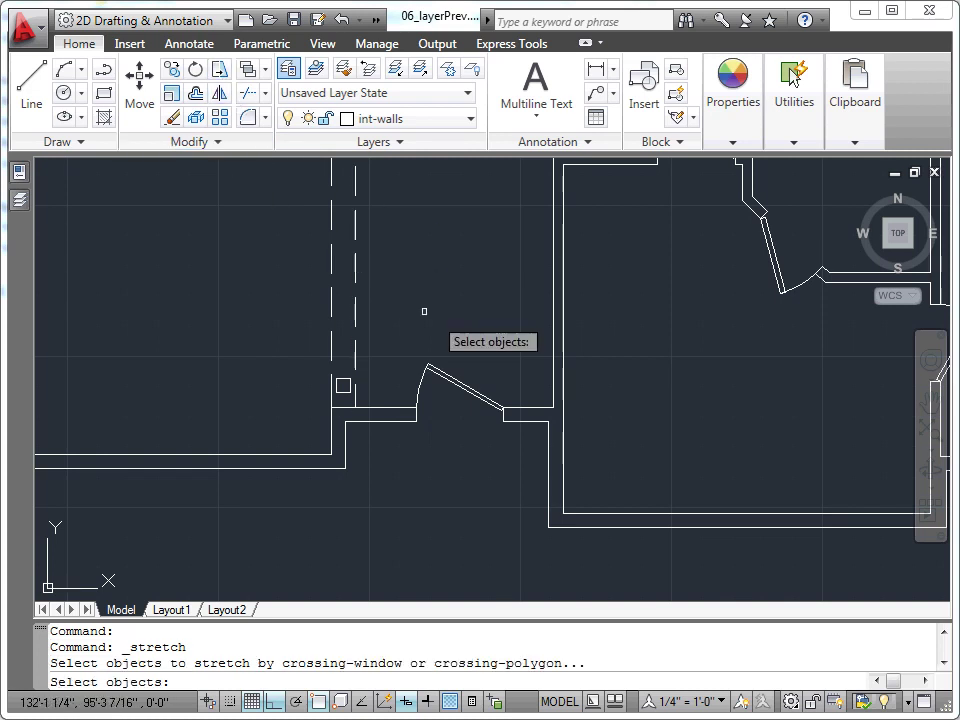
pyautogui.click(603, 318)
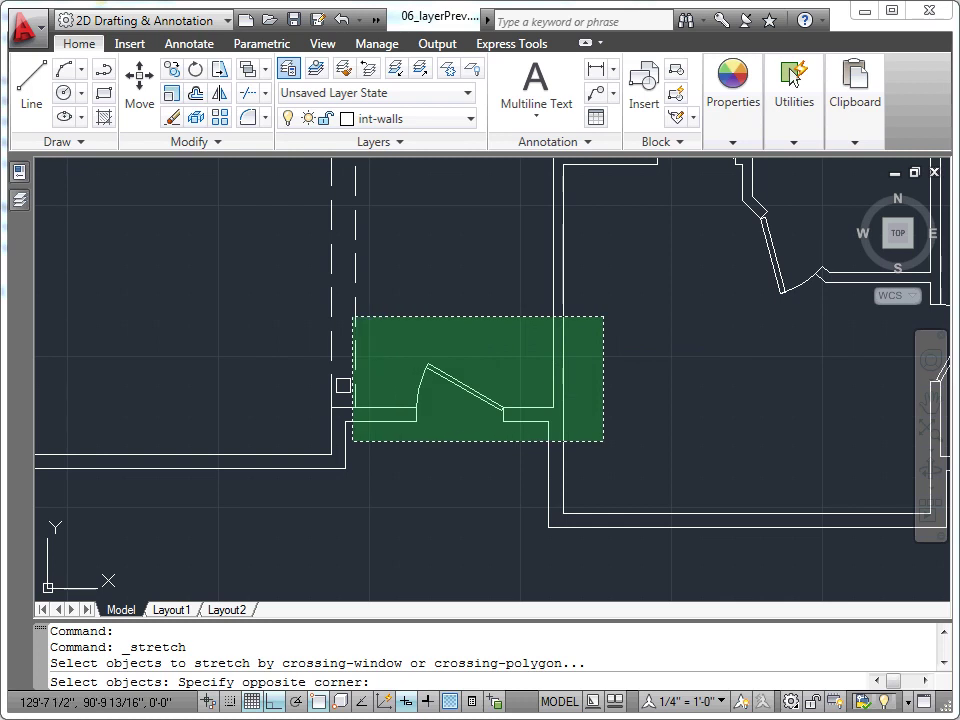
pyautogui.click(291, 432)
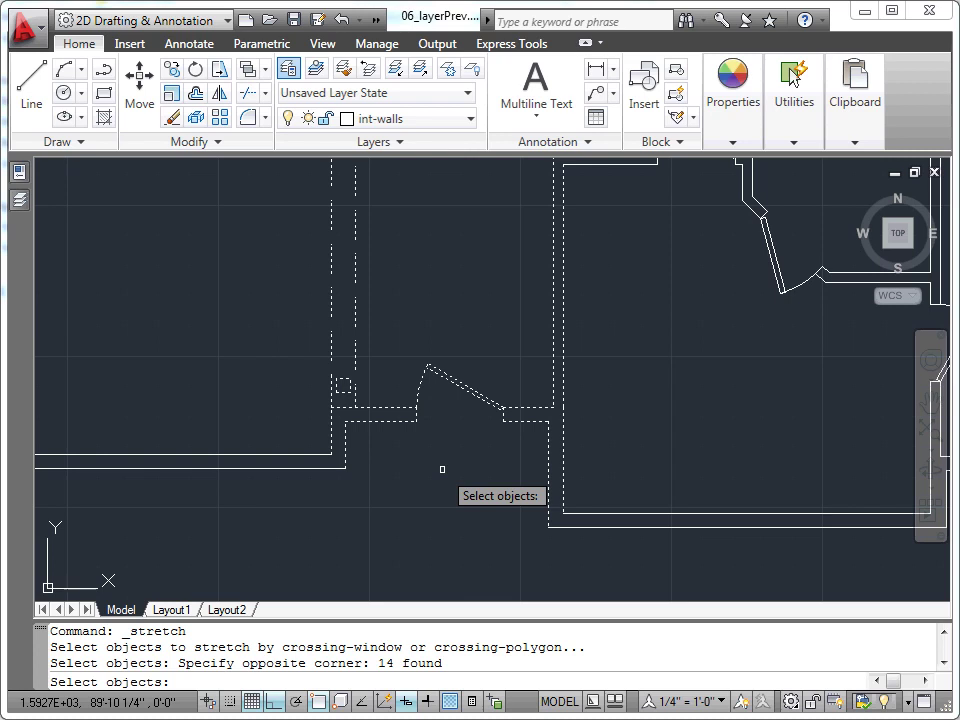
pyautogui.press('Return')
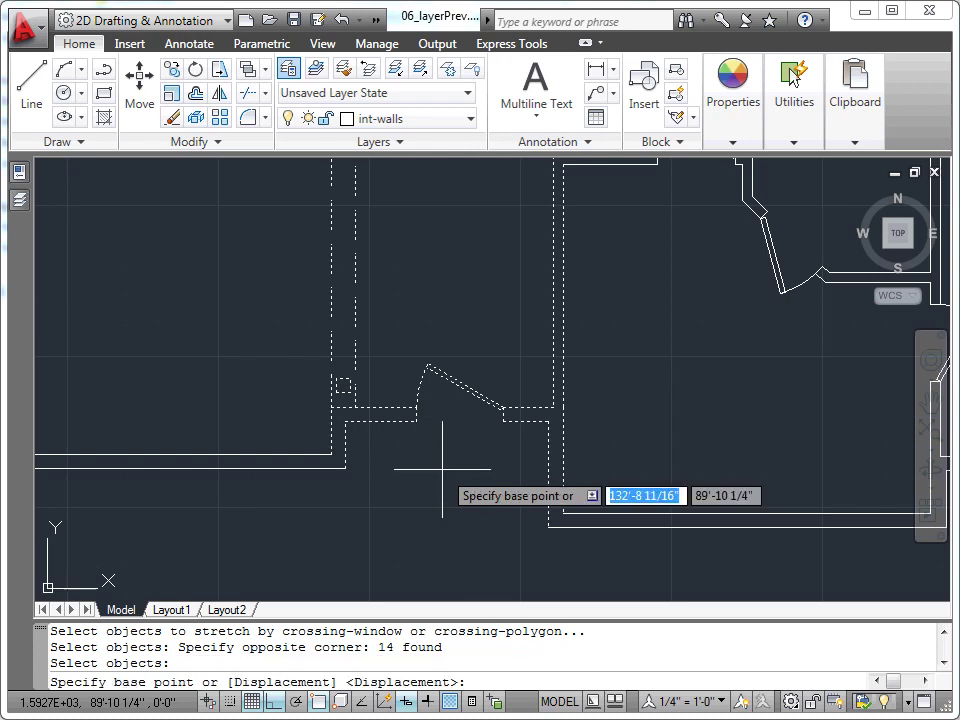
pyautogui.click(553, 408)
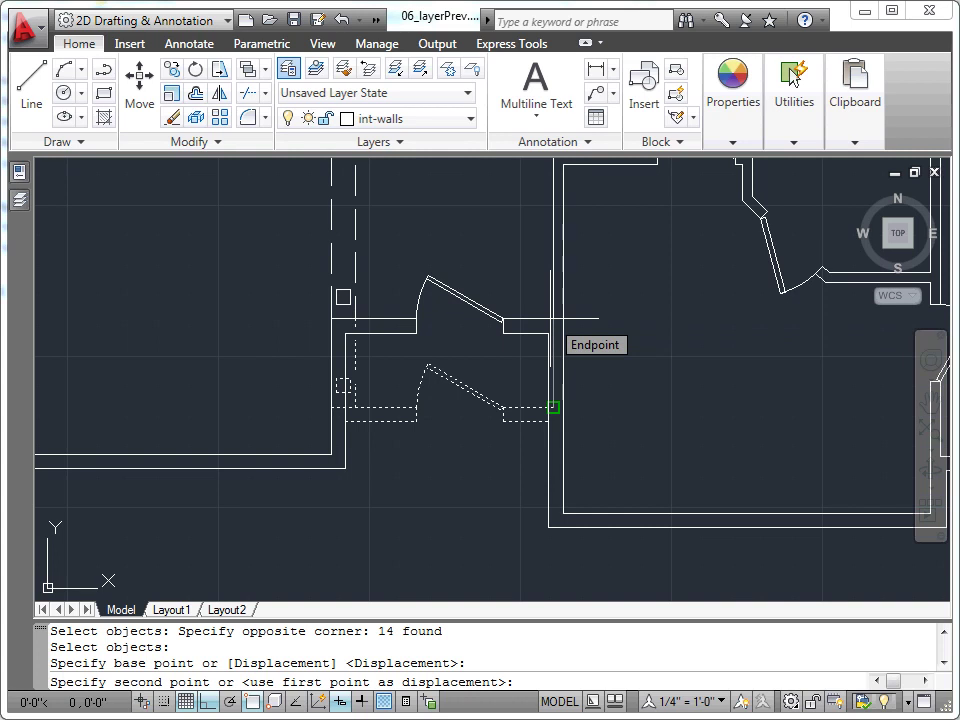
pyautogui.write('2')
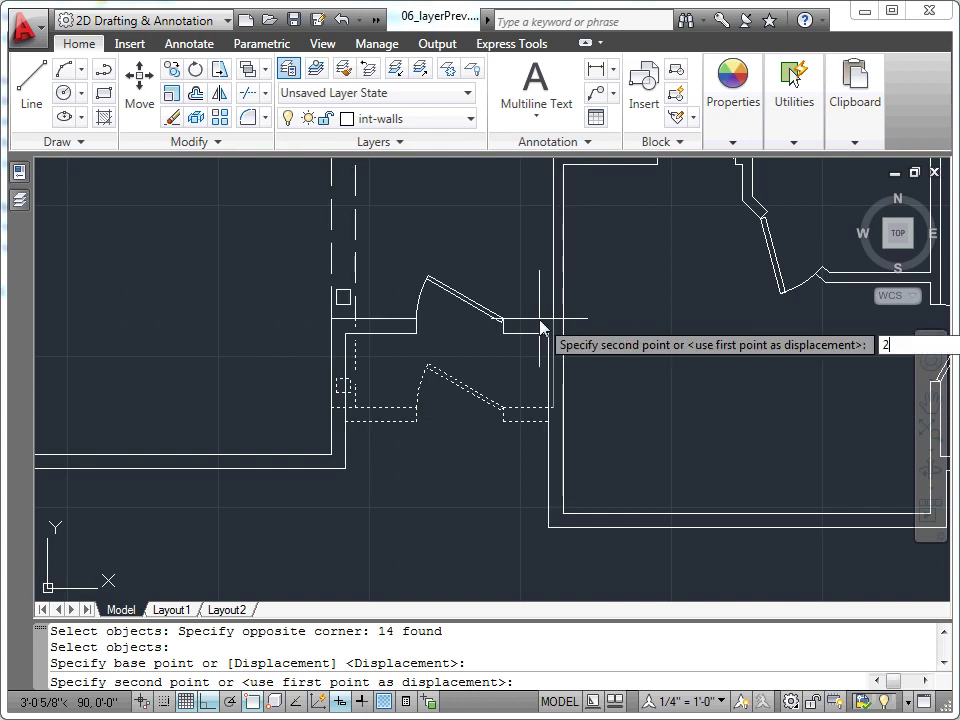
pyautogui.press('Return')
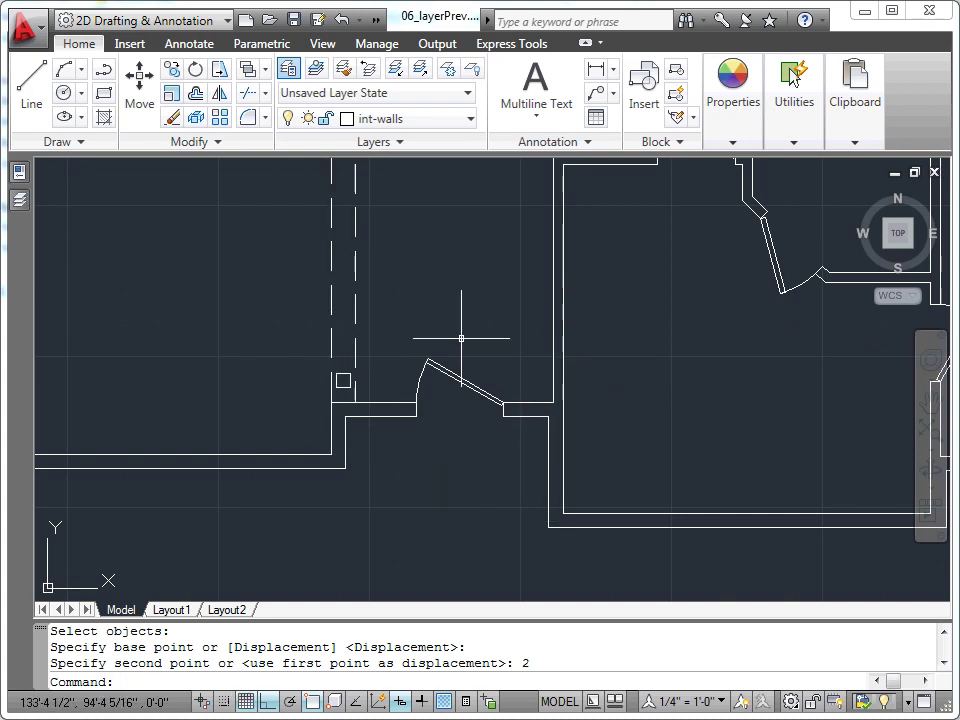
# - Zoom to extents so the whole floor plan fills the drawing area
pyautogui.middleClick(467, 321)
pyautogui.middleClick(467, 321)
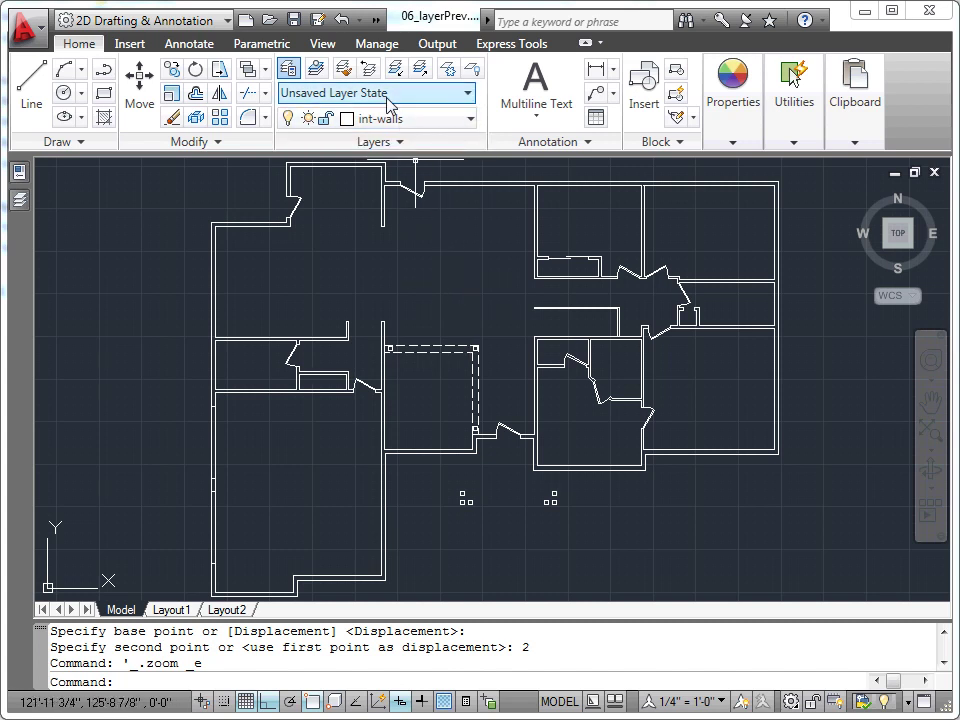
# - Apply Layer Previous to bring back furniture, fixtures, labels and the original layer colours
pyautogui.click(369, 70)
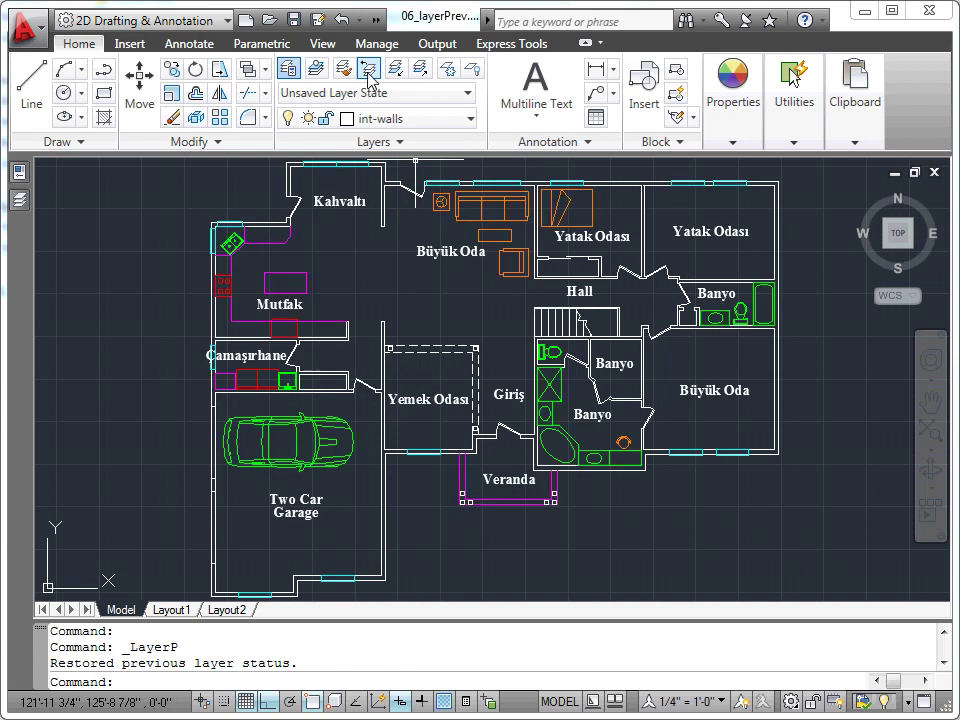